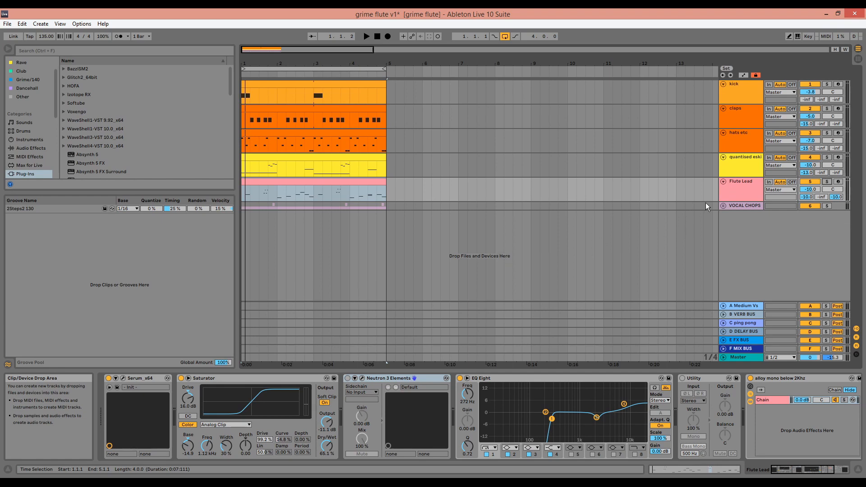
# Insert a new MIDI track directly below the Flute Lead track and name it flute lead.
pyautogui.click(738, 182)
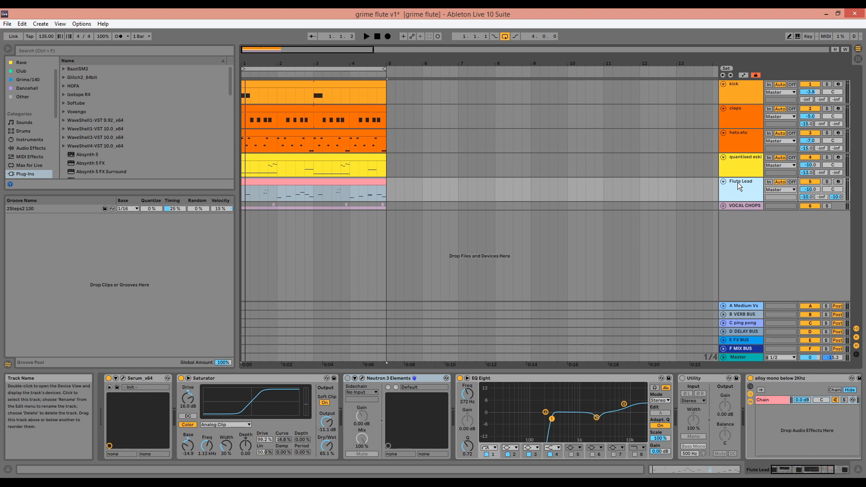
pyautogui.hotkey('ctrl', 'shift', 't')
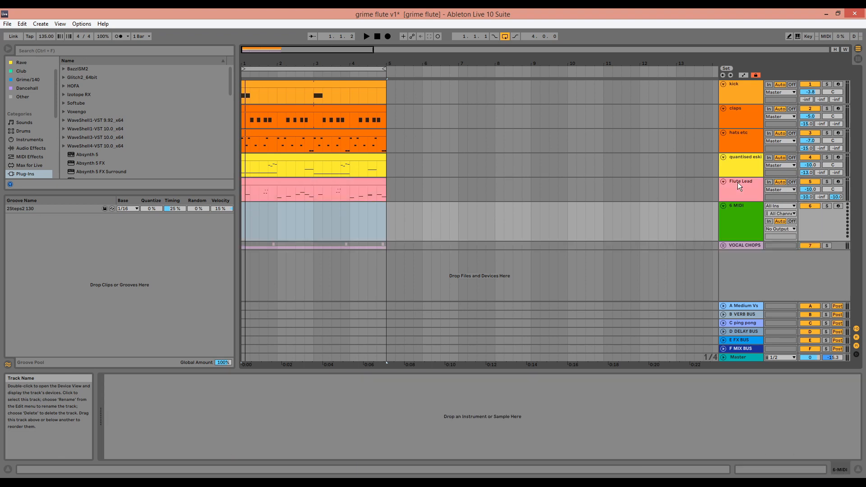
pyautogui.click(734, 218)
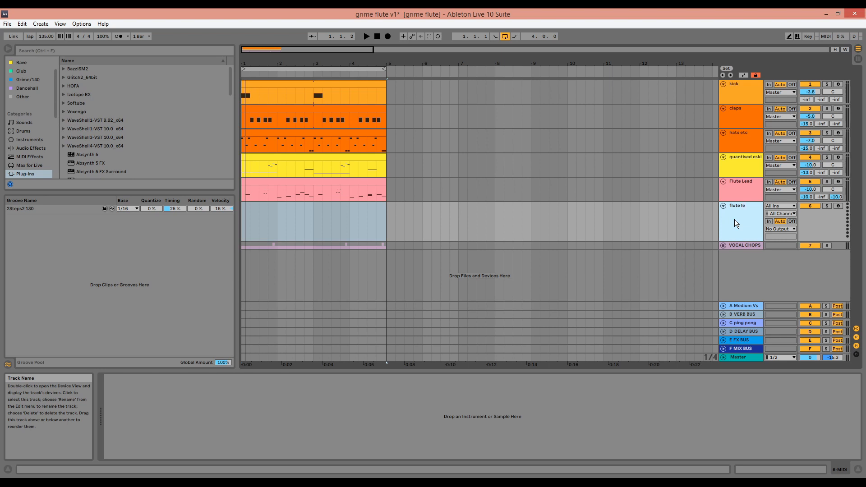
pyautogui.write('flute lead')
pyautogui.press('Return')
# Color the new flute lead track pink and move the MIDI clip from the original Flute Lead track onto it.
pyautogui.rightClick(730, 224)
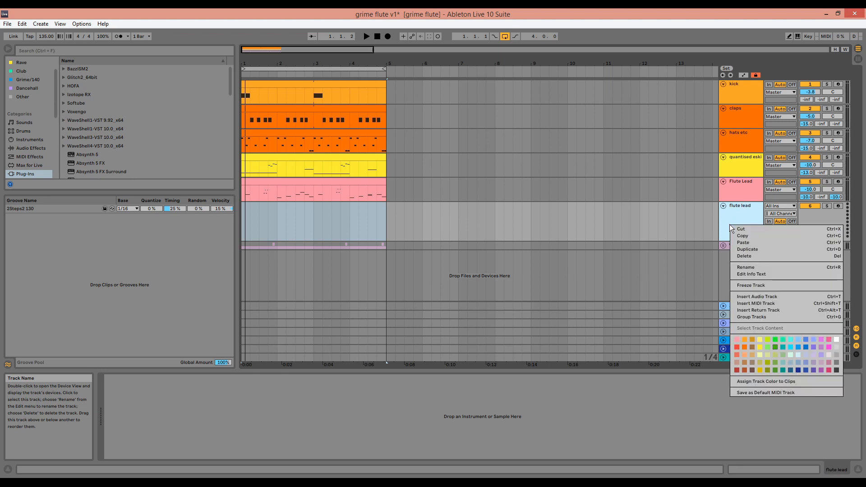
pyautogui.click(737, 340)
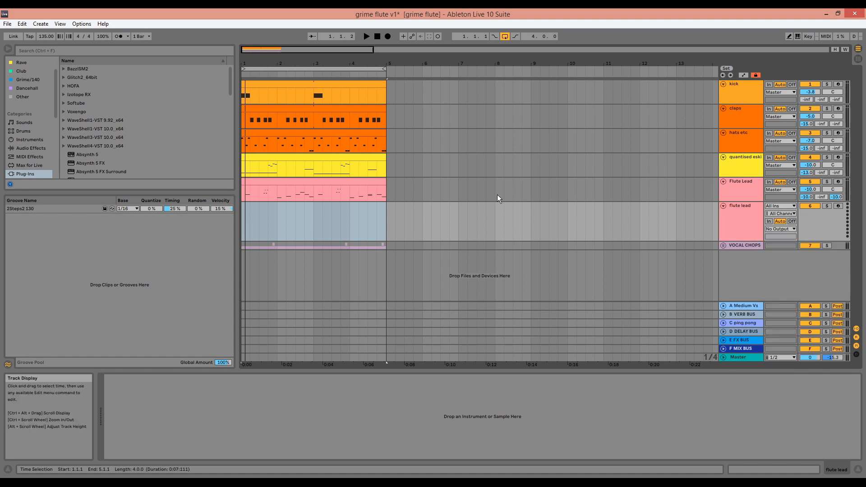
pyautogui.click(375, 183)
pyautogui.moveTo(375, 184); pyautogui.dragTo(375, 209)
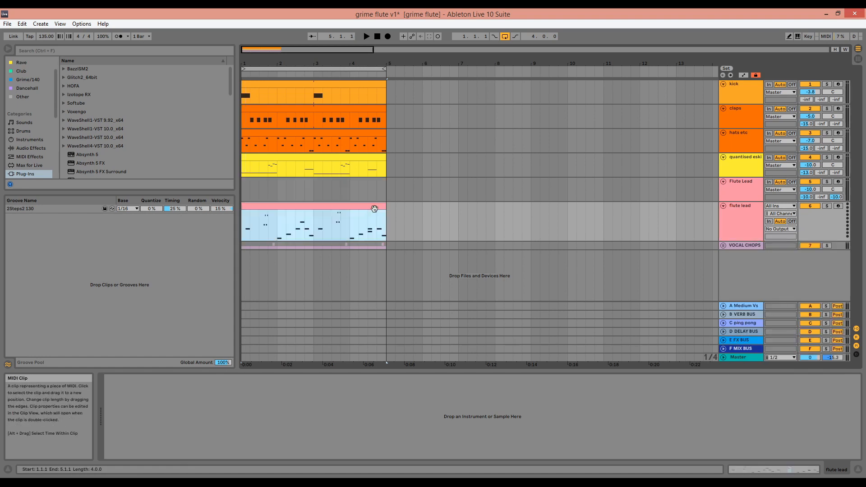
# Find the Serum_x64 plug-in in the browser and load it on the new flute lead track.
pyautogui.hotkey('ctrl', 'f')
pyautogui.write('serum')
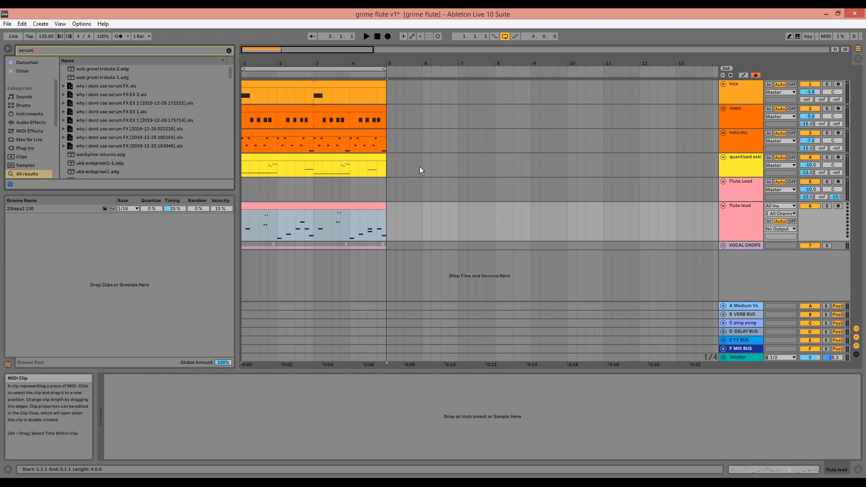
pyautogui.click(26, 148)
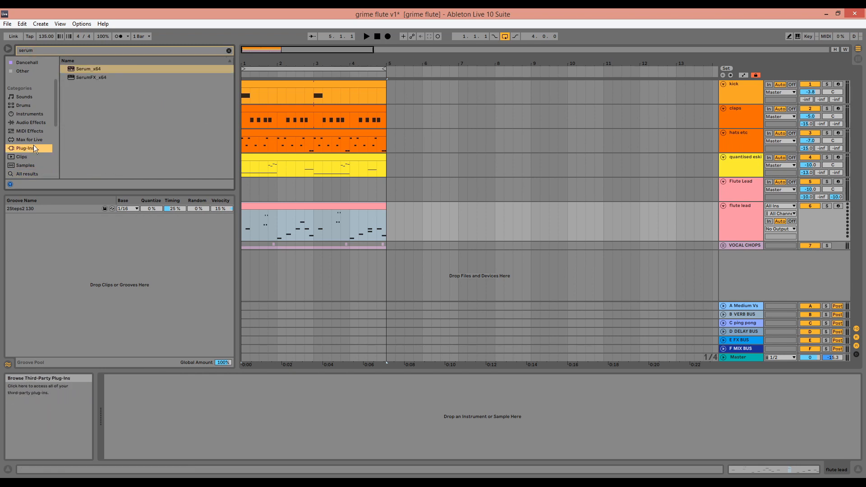
pyautogui.click(83, 69)
pyautogui.moveTo(83, 68); pyautogui.dragTo(293, 221)
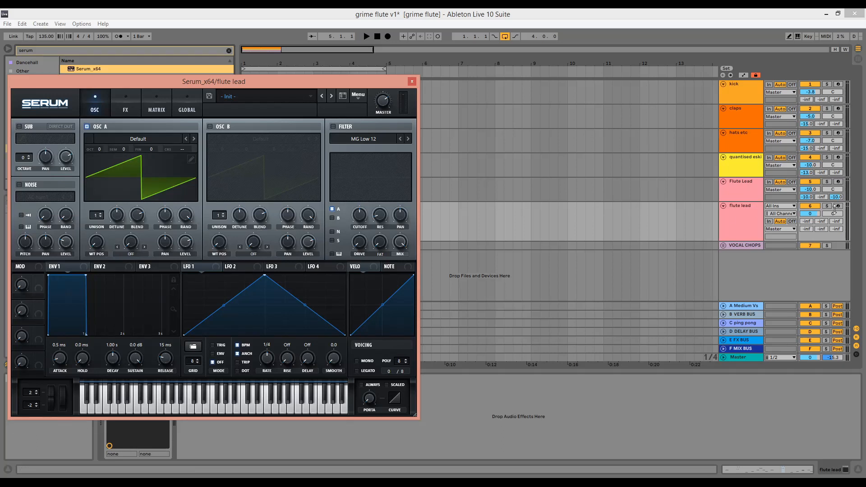
# Set the new flute lead track's volume to -10 dB and delete the original Flute Lead track.
pyautogui.click(814, 214)
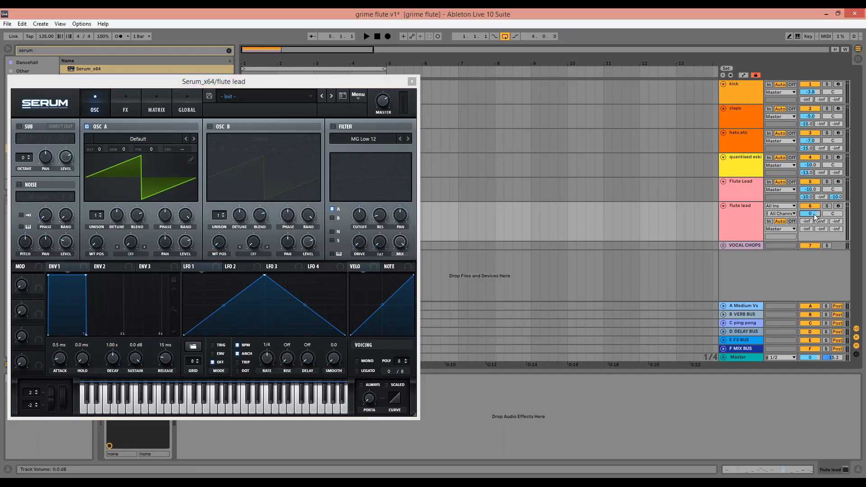
pyautogui.write('-10')
pyautogui.press('Return')
pyautogui.click(751, 185)
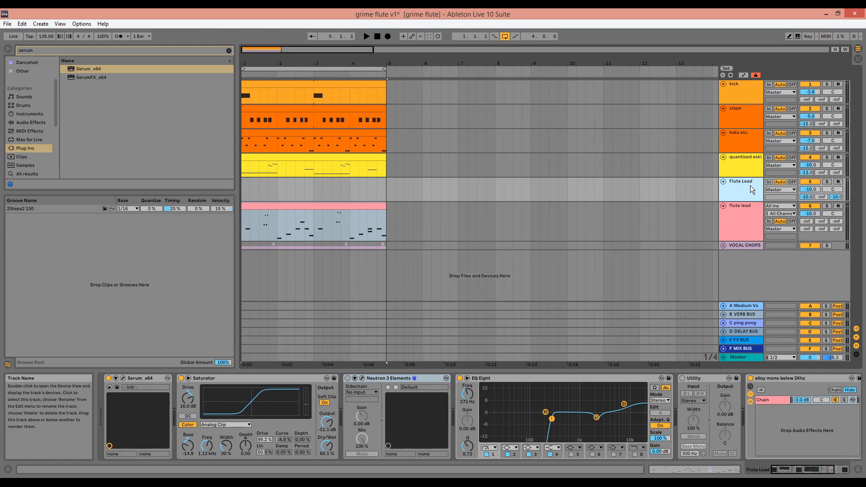
pyautogui.press('Delete')
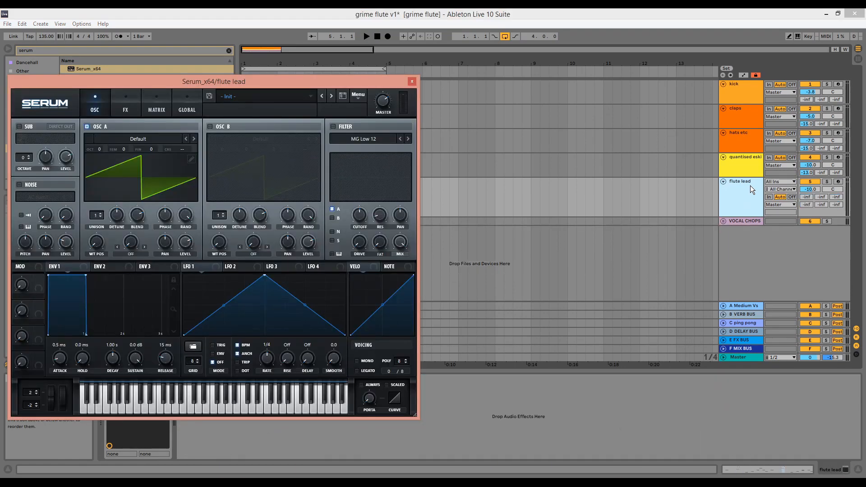
# Set Serum's oscillator A to the Basic Shapes wavetable at its square wave position, with 7 unison voices.
pyautogui.click(132, 137)
pyautogui.moveTo(136, 148)
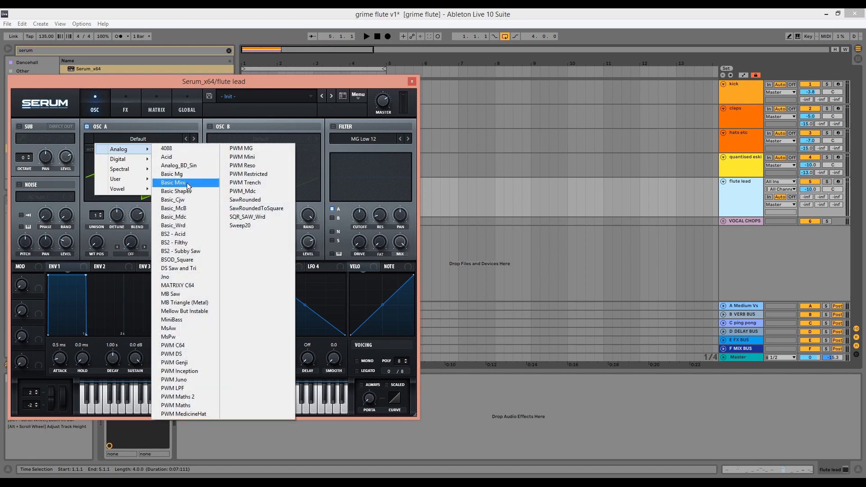
pyautogui.click(187, 191)
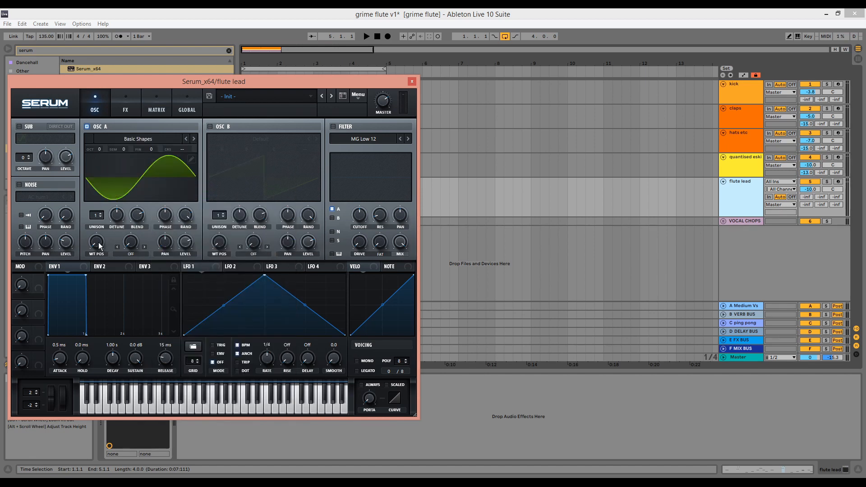
pyautogui.moveTo(100, 246); pyautogui.dragTo(112, 213)
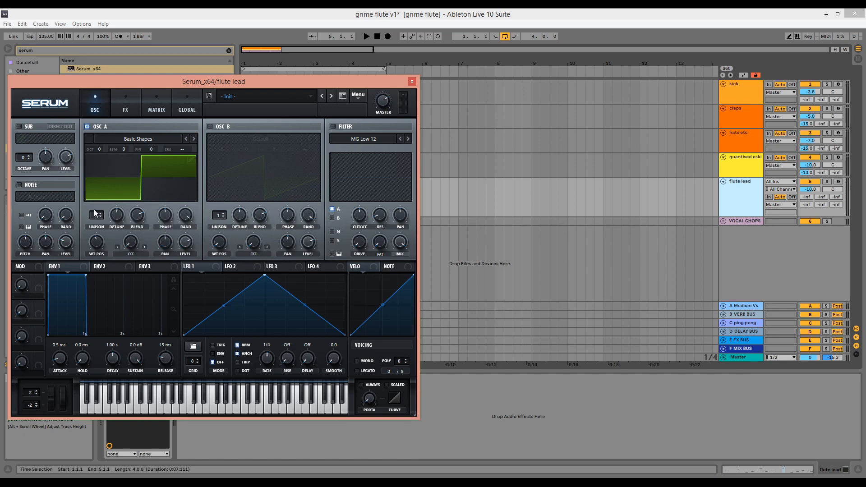
pyautogui.moveTo(100, 212); pyautogui.dragTo(109, 177)
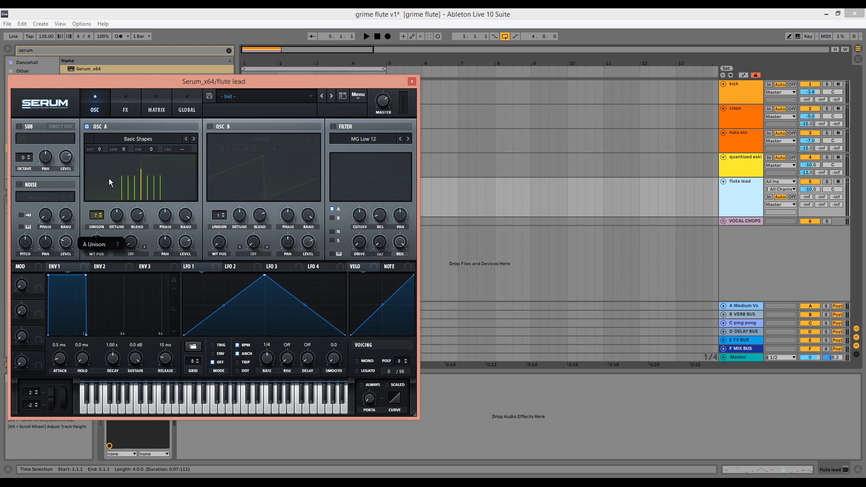
# Solo the flute lead track for playback and give Serum mono voicing with portamento set to Always.
pyautogui.click(827, 182)
pyautogui.press('space')
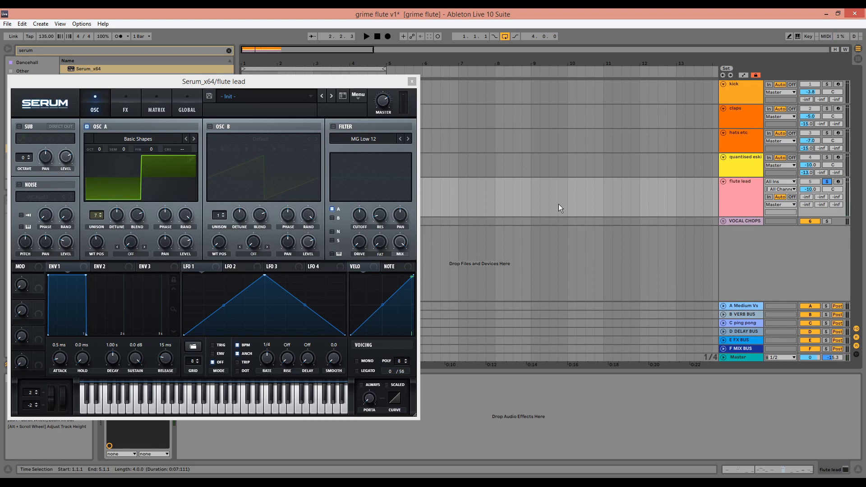
pyautogui.click(361, 363)
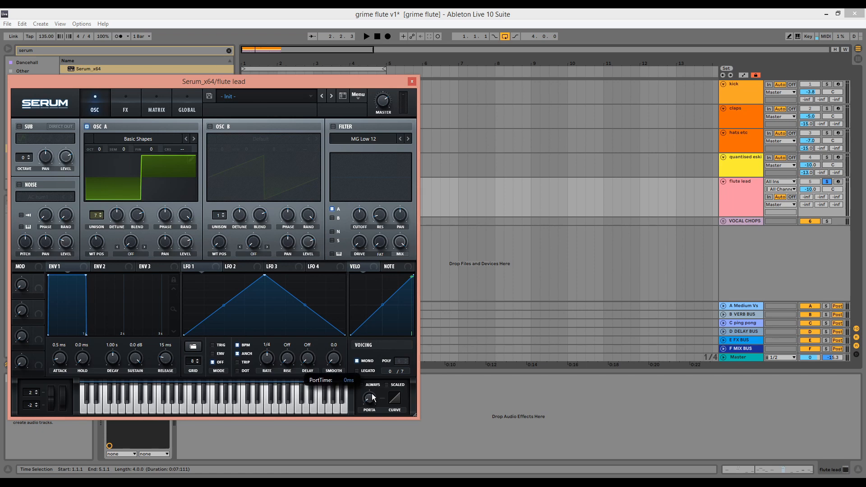
pyautogui.moveTo(372, 394)
pyautogui.mouseDown()
pyautogui.moveTo(381, 374)
pyautogui.moveTo(371, 408)
pyautogui.mouseUp()
pyautogui.press('space')
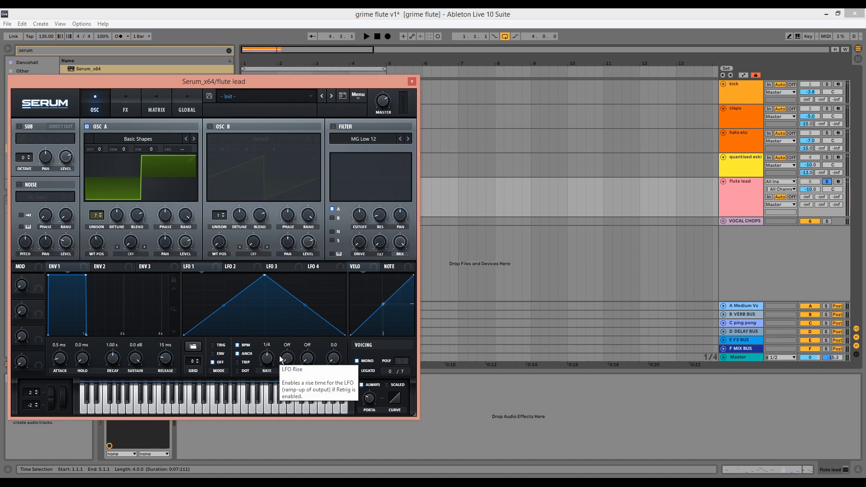
# Shape Serum's envelope 1 with 16 ms attack, 1.24 s decay, sustain fully down and 34 ms release.
pyautogui.moveTo(63, 359); pyautogui.dragTo(67, 345)
pyautogui.press('space')
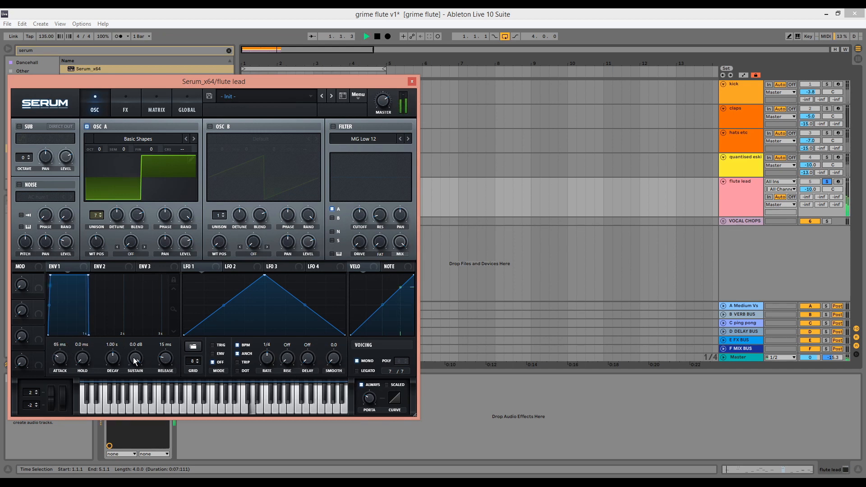
pyautogui.moveTo(134, 358); pyautogui.dragTo(67, 371)
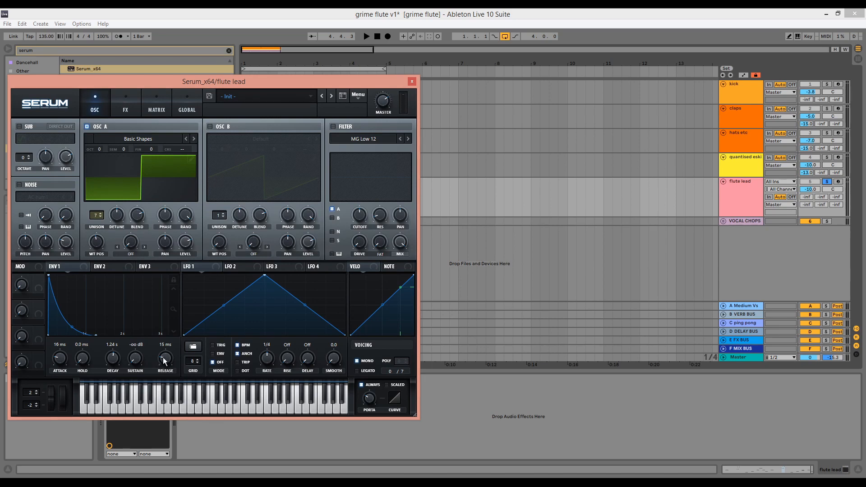
pyautogui.moveTo(166, 363); pyautogui.dragTo(165, 358)
# Enable Serum's MG Low 12 filter and modulate its cutoff with LFO 1 in Env mode.
pyautogui.click(334, 127)
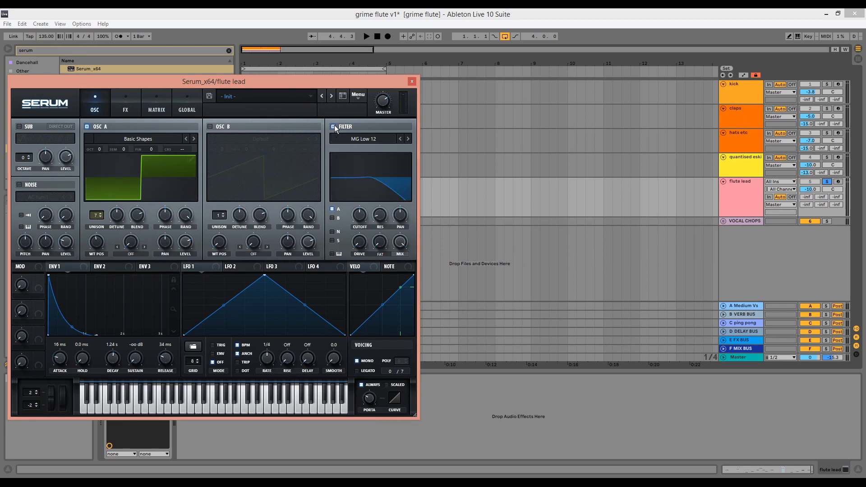
pyautogui.press('space')
pyautogui.click(216, 354)
pyautogui.moveTo(215, 269); pyautogui.dragTo(348, 227)
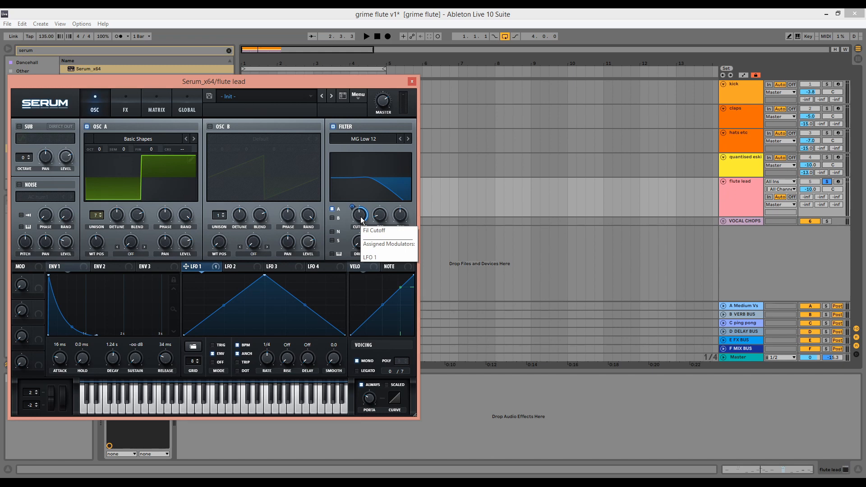
pyautogui.press('space')
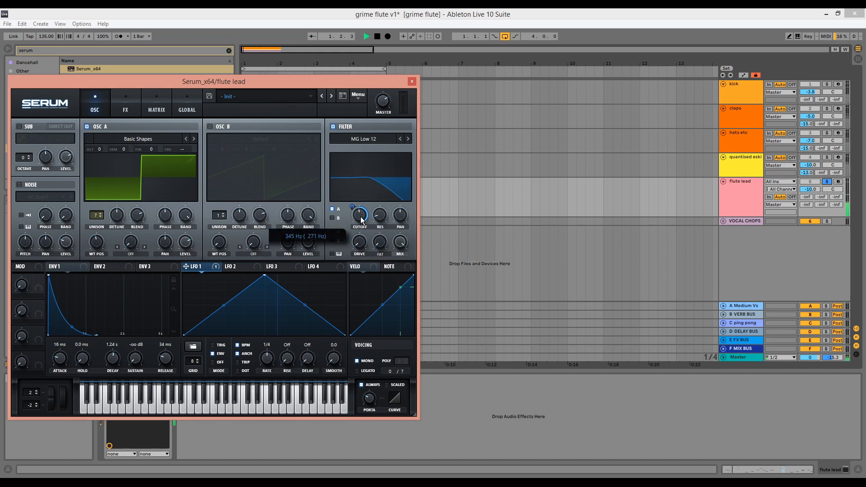
# Lower the filter cutoff and set LFO 1's rate to 1/8 while the clip plays.
pyautogui.moveTo(356, 219)
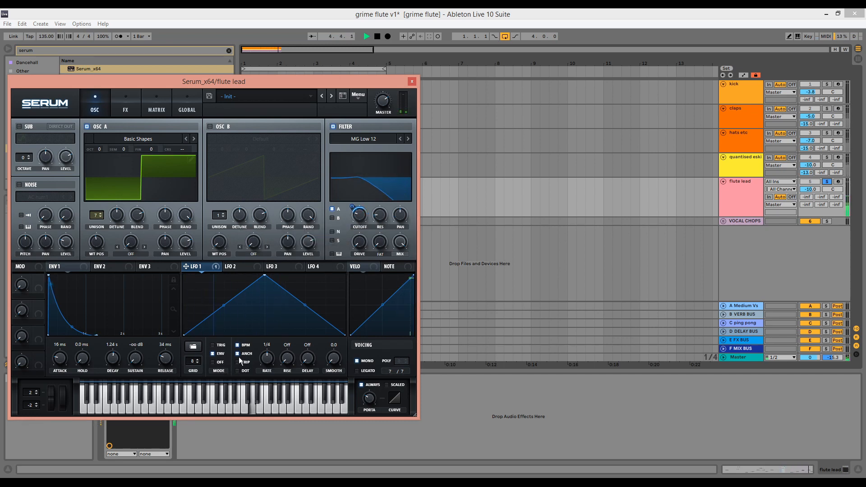
pyautogui.moveTo(268, 366); pyautogui.dragTo(271, 364)
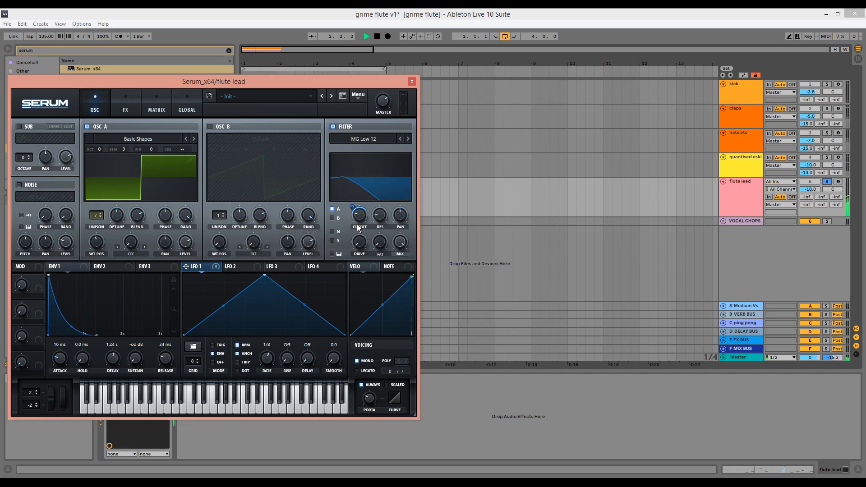
pyautogui.press('space')
# Close the Serum window and add a Saturator after Serum on the flute lead track.
pyautogui.click(413, 84)
pyautogui.write('sa')
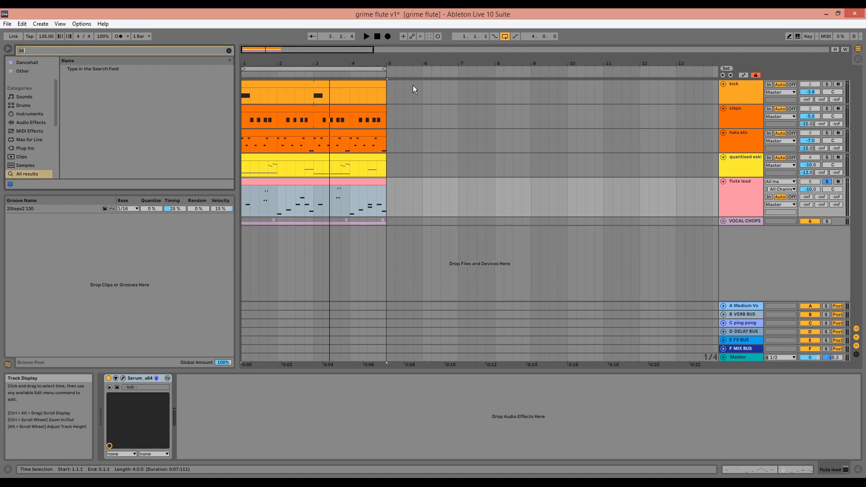
pyautogui.write('turator')
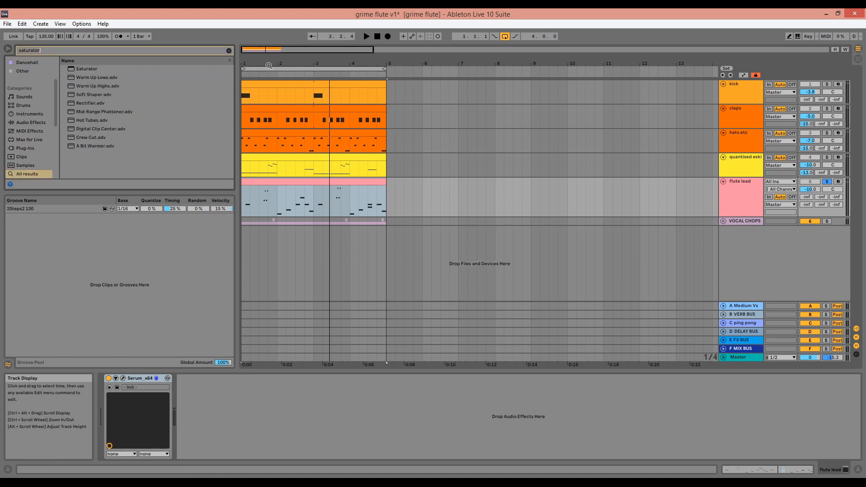
pyautogui.doubleClick(90, 71)
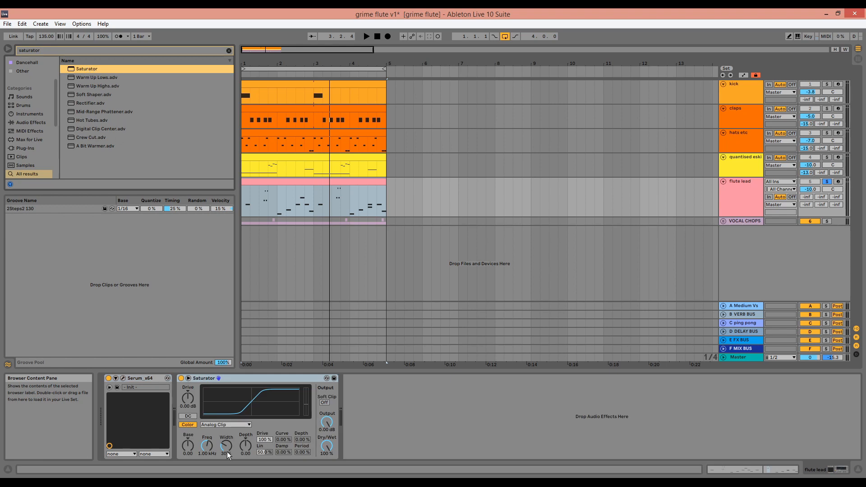
# Set the Saturator's drive to 14.9 dB and its output to -7.14 dB during playback.
pyautogui.press('space')
pyautogui.moveTo(188, 398); pyautogui.dragTo(188, 380)
pyautogui.moveTo(326, 422); pyautogui.dragTo(327, 432)
pyautogui.moveTo(188, 399); pyautogui.dragTo(188, 397)
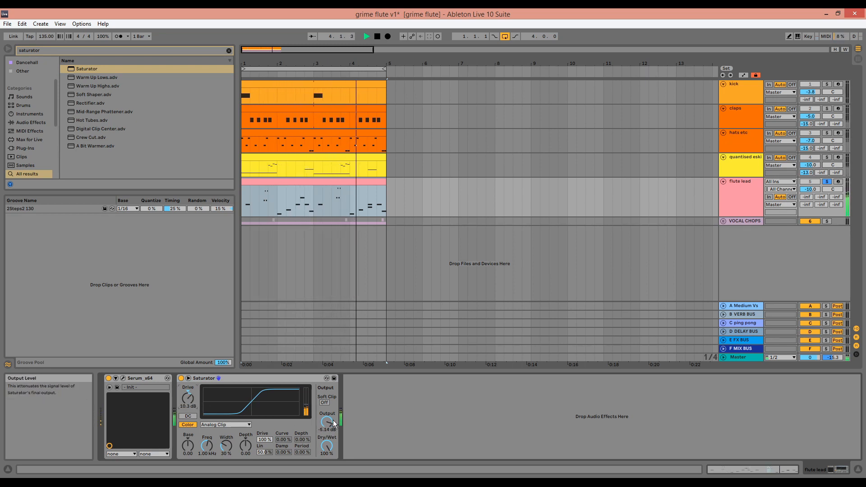
pyautogui.moveTo(326, 422); pyautogui.dragTo(326, 426)
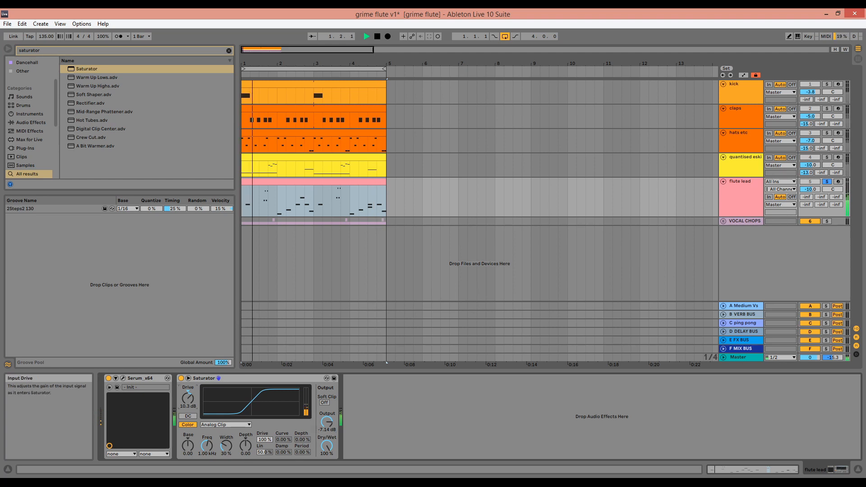
pyautogui.moveTo(188, 398); pyautogui.dragTo(187, 393)
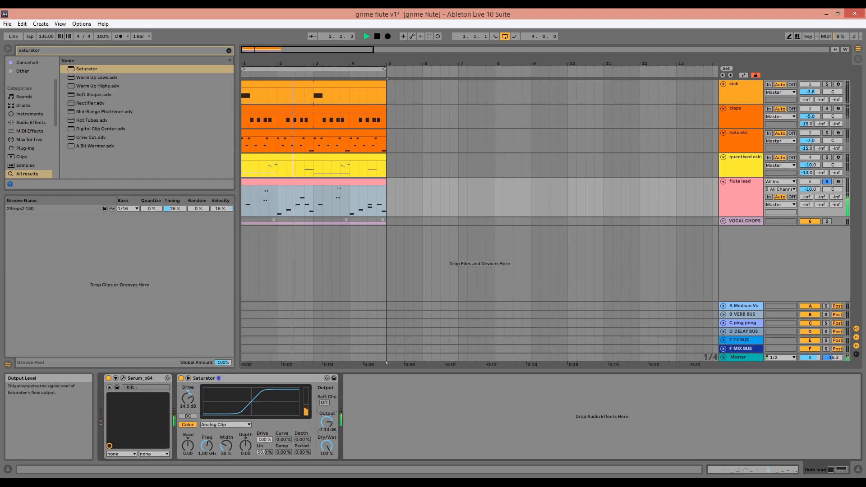
# Refine the Saturator with base 6.86, frequency 1.12 kHz, output -7.43 dB, dry/wet 68.3 % and drive about 13 dB.
pyautogui.moveTo(194, 448)
pyautogui.mouseDown()
pyautogui.moveTo(194, 441)
pyautogui.moveTo(188, 446)
pyautogui.moveTo(205, 445)
pyautogui.mouseUp()
pyautogui.click(206, 446)
pyautogui.moveTo(327, 447); pyautogui.dragTo(327, 458)
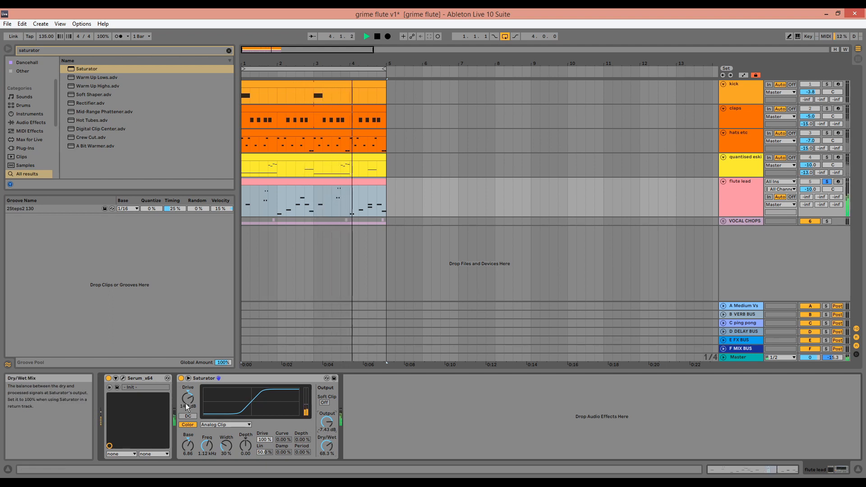
pyautogui.moveTo(188, 401); pyautogui.dragTo(187, 402)
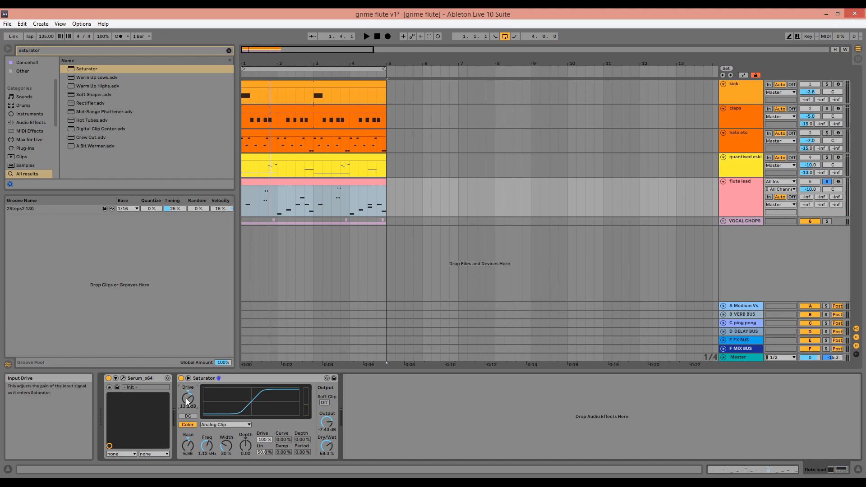
# Find EQ Eight in the browser and add it after the Saturator on the flute lead track.
pyautogui.hotkey('ctrl', 'f')
pyautogui.write('eq')
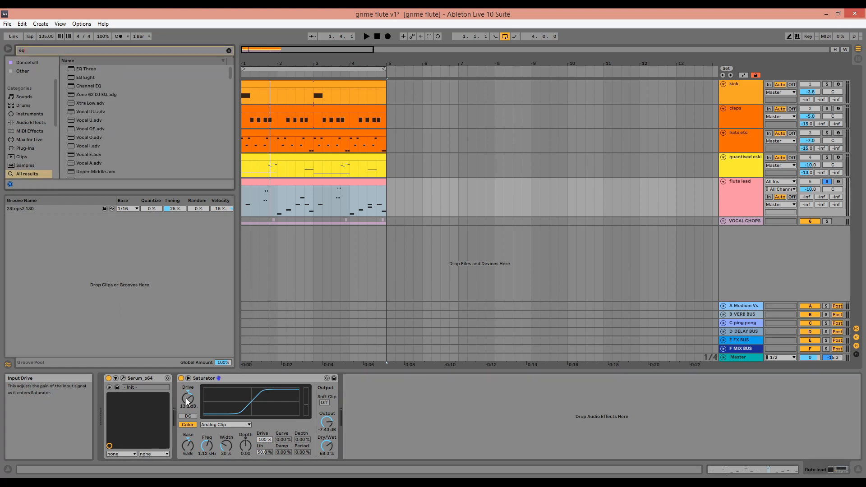
pyautogui.doubleClick(90, 78)
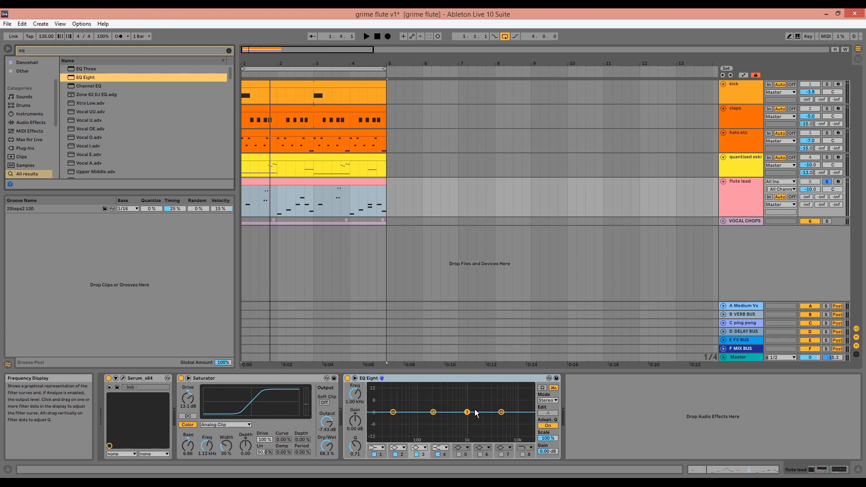
# Shape EQ Eight's band 3 into a narrower cut of -4.76 dB at 1.86 kHz, auditioning it during playback.
pyautogui.press('space')
pyautogui.moveTo(467, 412); pyautogui.dragTo(480, 392)
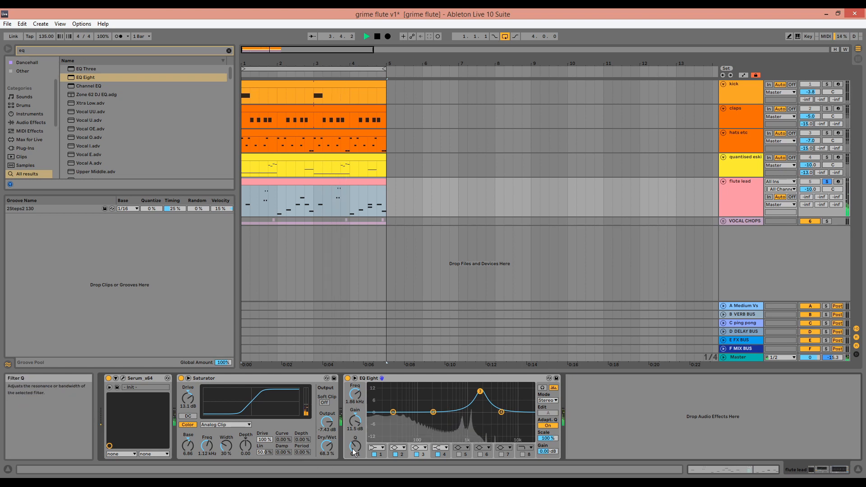
pyautogui.moveTo(355, 447); pyautogui.dragTo(356, 434)
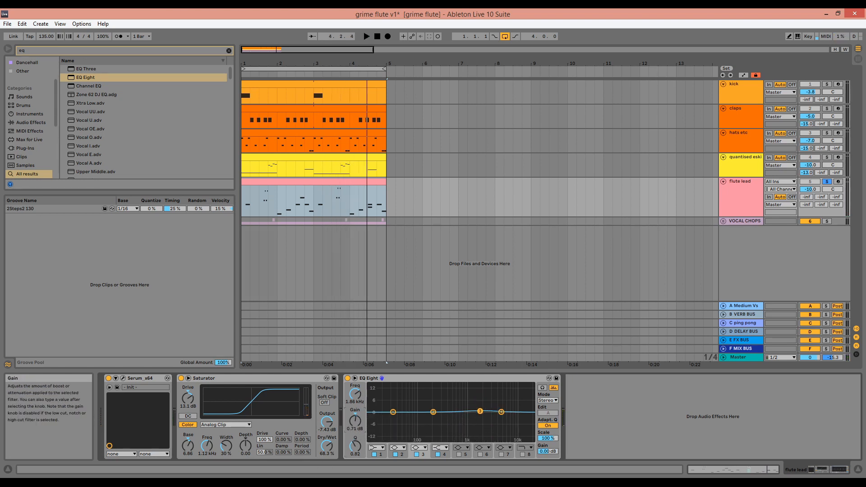
pyautogui.press('space')
pyautogui.moveTo(355, 422); pyautogui.dragTo(355, 440)
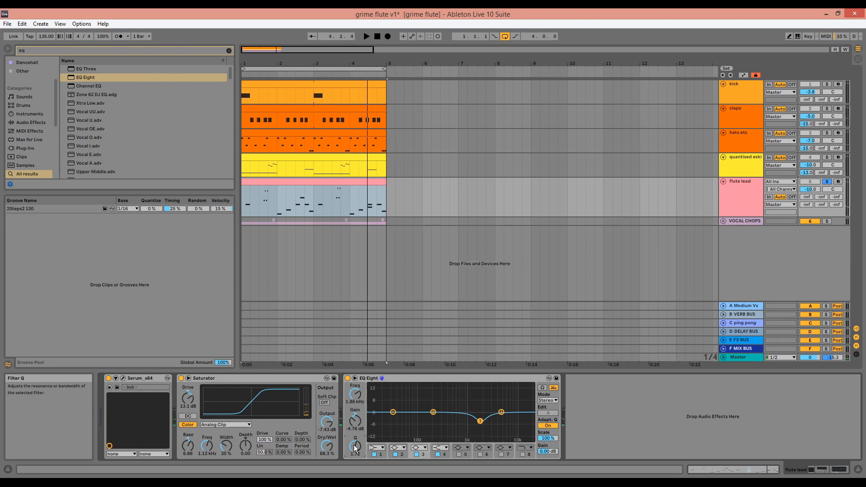
# Change EQ Eight's band 1 to a low cut and set its frequency to 288 Hz.
pyautogui.click(383, 448)
pyautogui.click(378, 394)
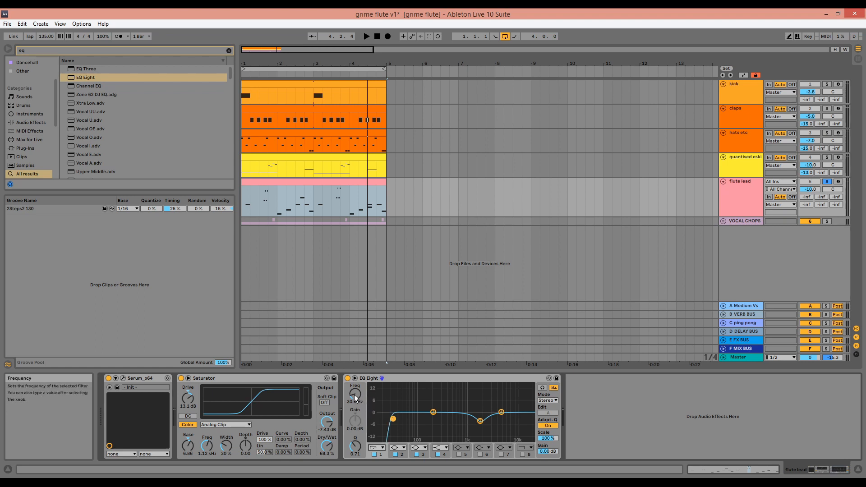
pyautogui.press('space')
pyautogui.moveTo(351, 394); pyautogui.dragTo(351, 374)
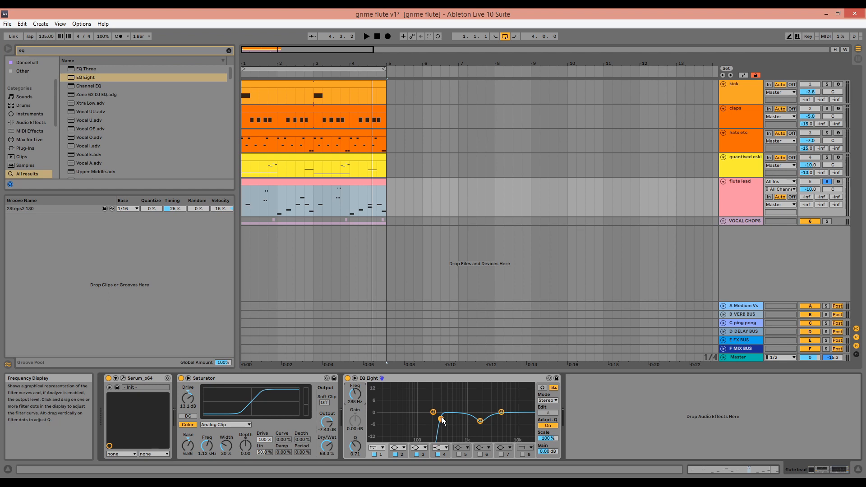
# Boost EQ Eight's band 4 high shelf by 4.34 dB at 6.96 kHz, unsoloing the flute lead to judge it in the mix.
pyautogui.moveTo(504, 415); pyautogui.dragTo(504, 414)
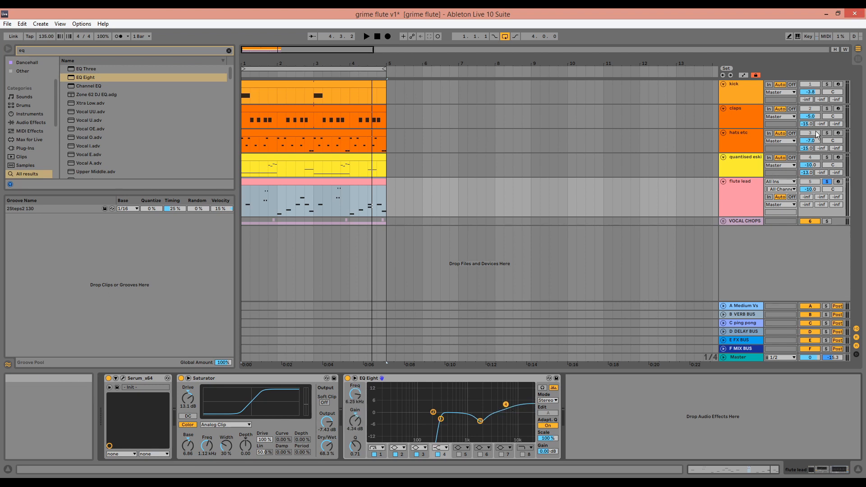
pyautogui.click(827, 183)
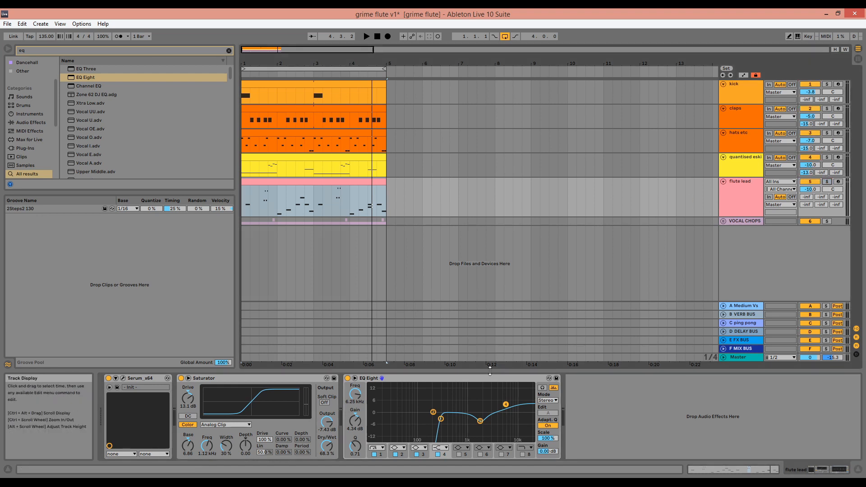
pyautogui.press('space')
pyautogui.moveTo(506, 405); pyautogui.dragTo(508, 405)
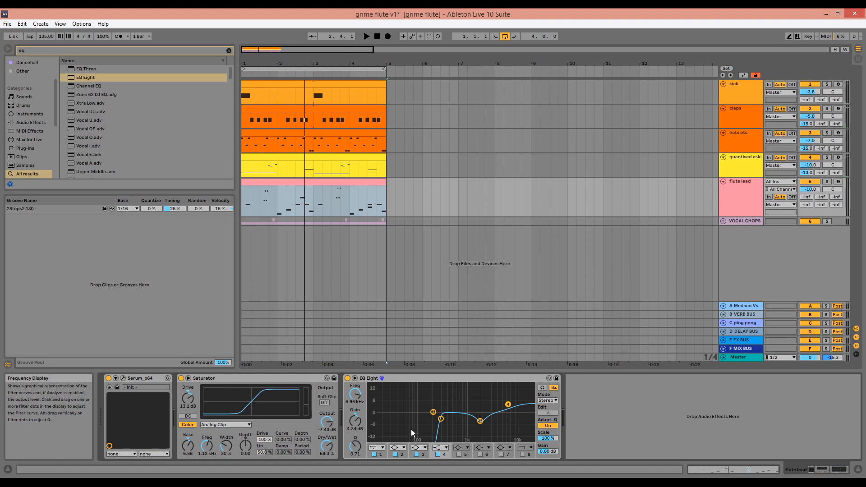
# Add iZotope Alloy 2 after EQ Eight on the flute lead and dismiss its preset manager.
pyautogui.hotkey('ctrl', 'f')
pyautogui.write('alloy')
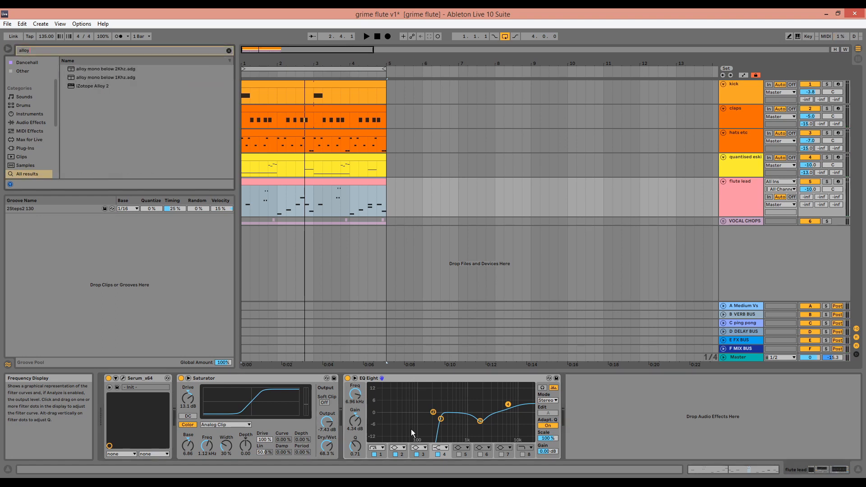
pyautogui.moveTo(81, 86); pyautogui.dragTo(163, 130)
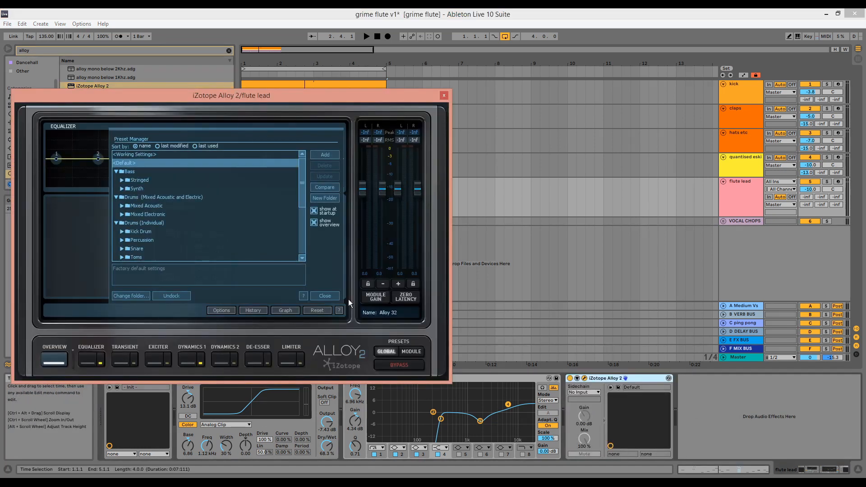
pyautogui.click(335, 298)
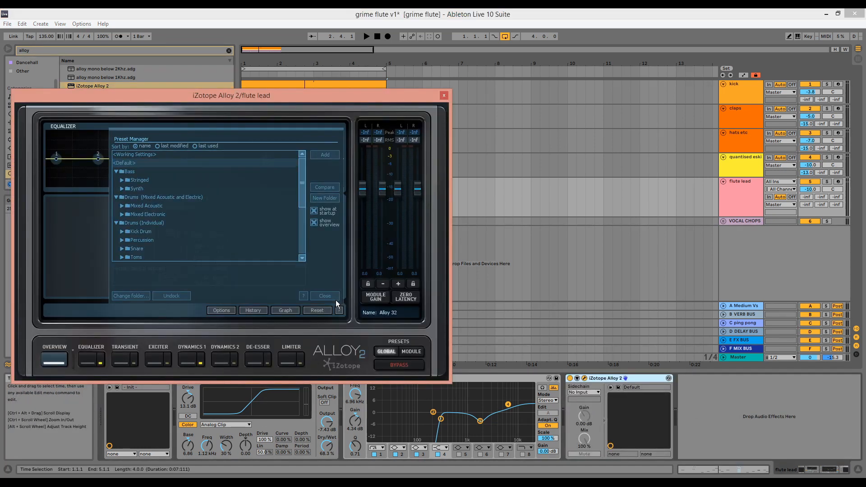
# Enable Alloy 2's Exciter in multi-band mode, remove the 120 Hz crossover band and set the low band's width to -100 %.
pyautogui.click(162, 360)
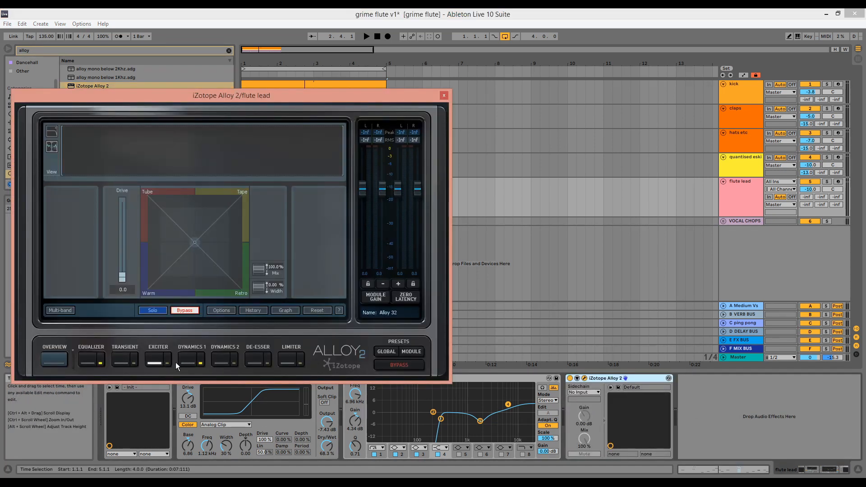
pyautogui.click(185, 311)
pyautogui.click(69, 310)
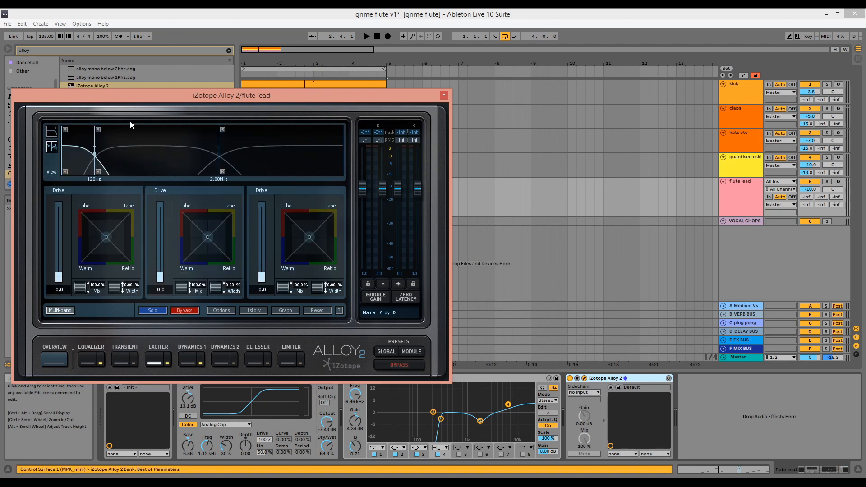
pyautogui.rightClick(96, 179)
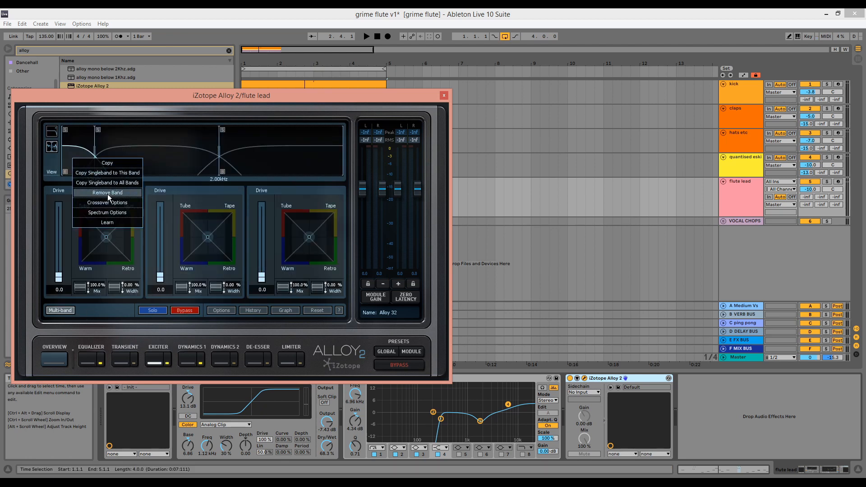
pyautogui.click(108, 194)
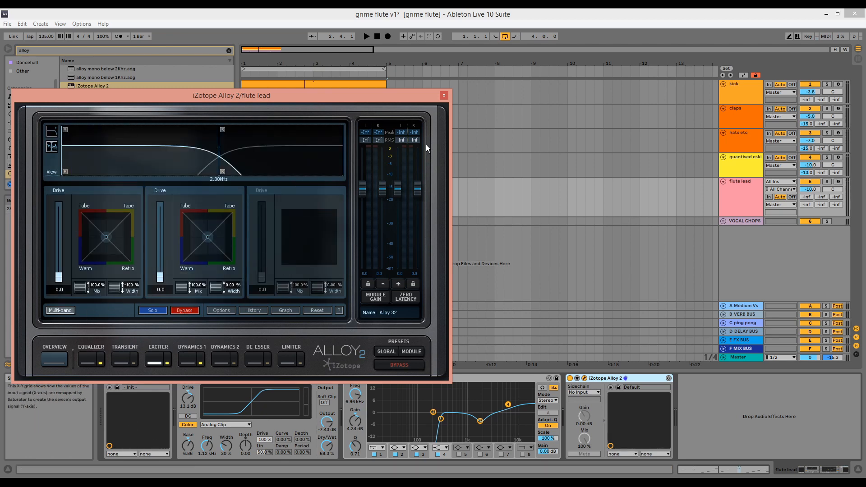
pyautogui.click(445, 96)
# Set the flute lead track's volume to -6.0 dB while auditioning the full loop.
pyautogui.press('space')
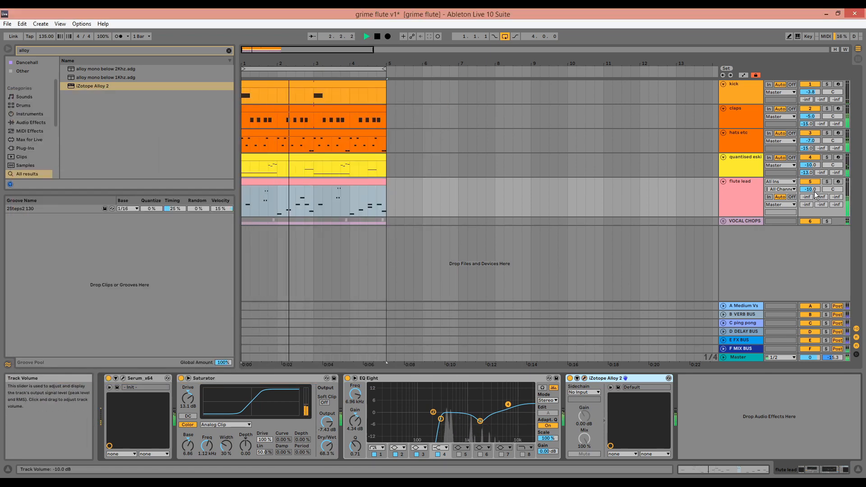
pyautogui.press('space')
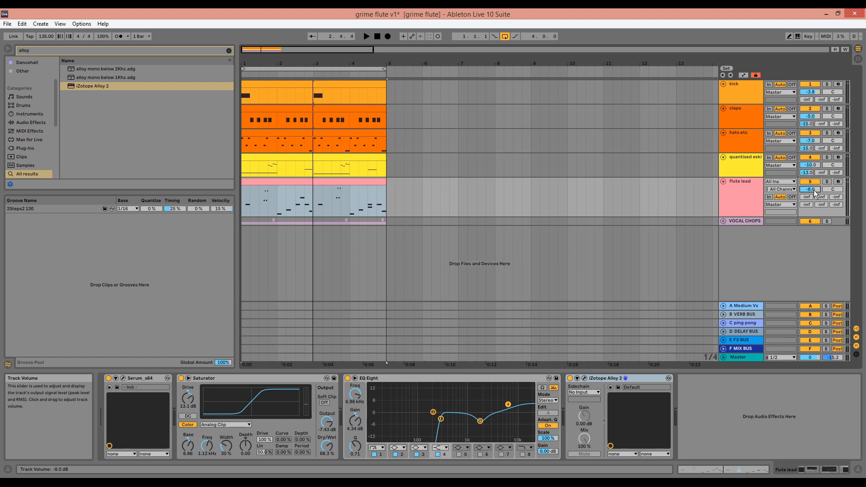
pyautogui.press('space')
pyautogui.scroll(1, 814, 190)
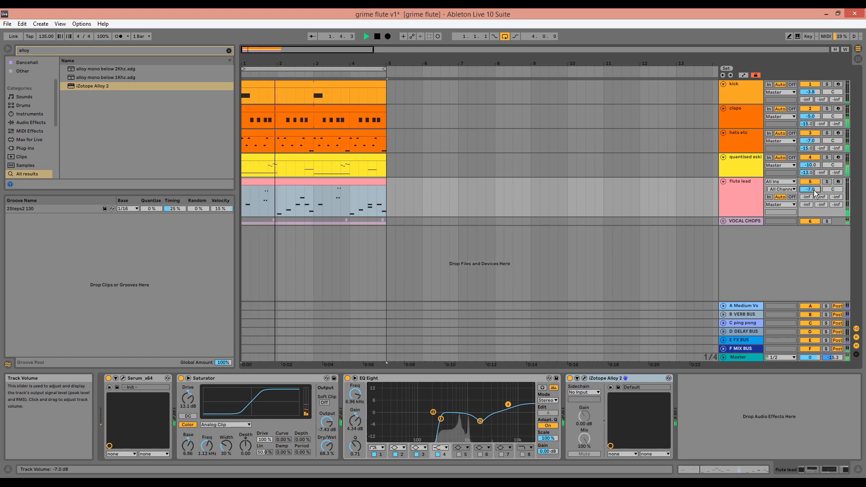
pyautogui.scroll(1, 814, 190)
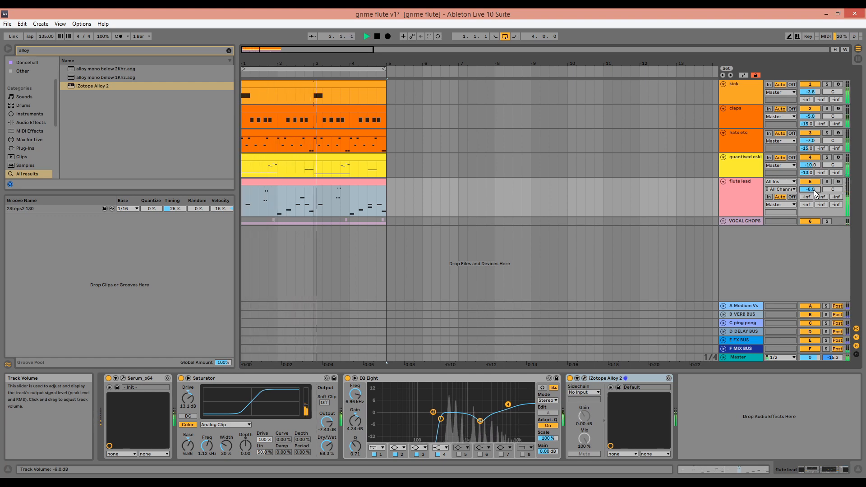
pyautogui.press('space')
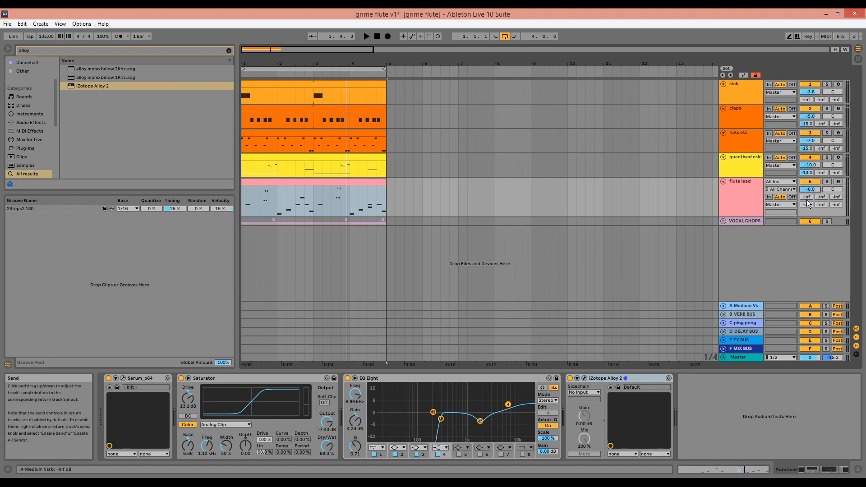
# Raise the flute lead's send A to about -18 dB and send C to about -10 dB, and set its volume to -5.0 dB.
pyautogui.press('space')
pyautogui.moveTo(836, 197); pyautogui.dragTo(811, 187)
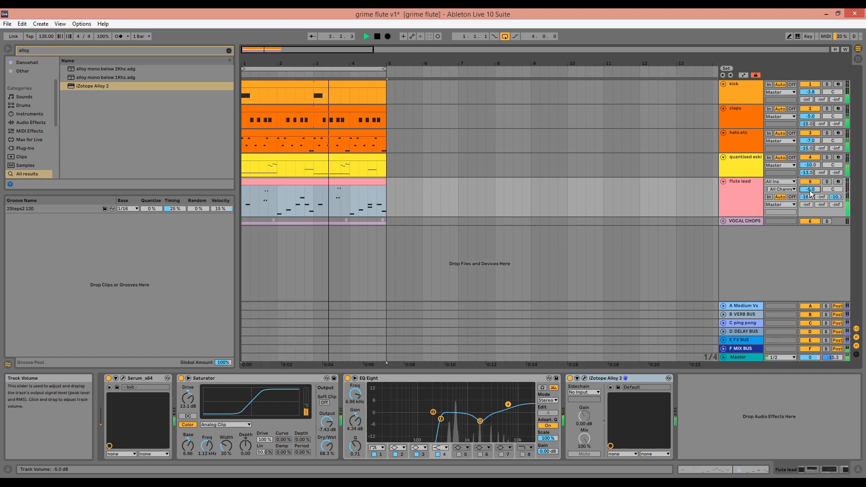